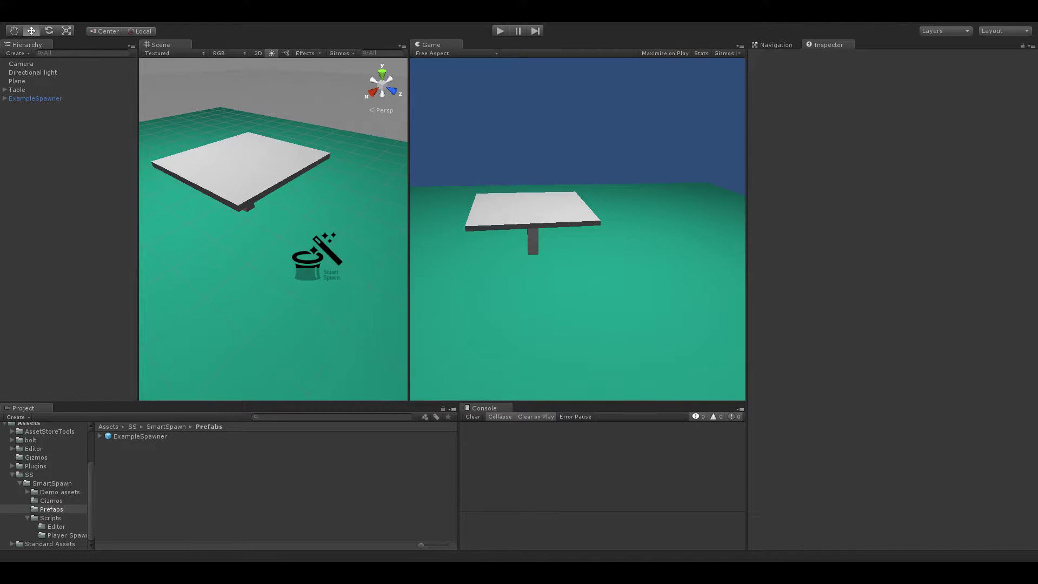
Create an empty GameObject in the scene and name it Influencer
alt+drag(351, 238, 297, 212)
scroll(276, 204, down, 3)
click(92, 15)
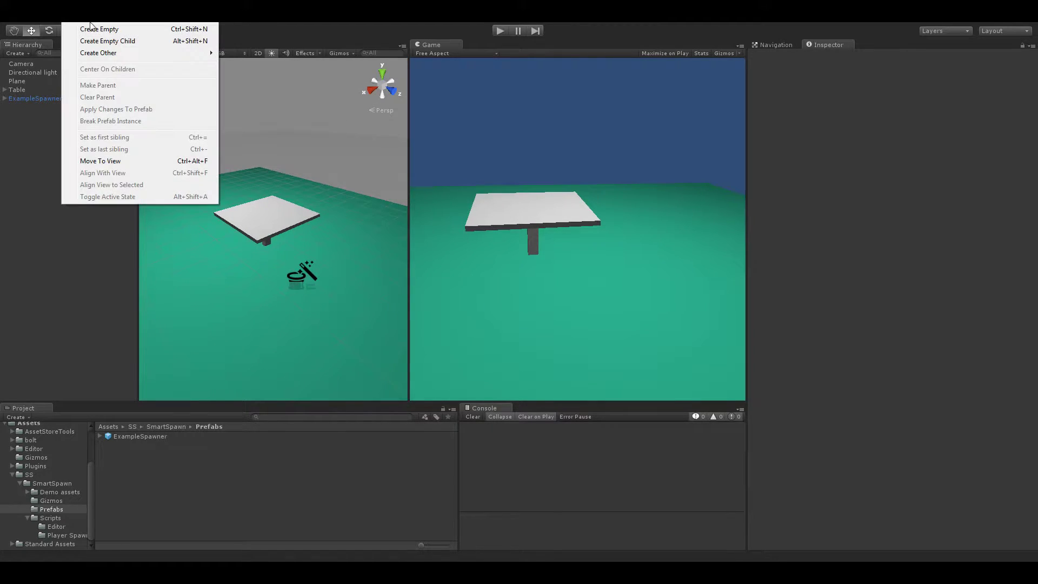
click(95, 27)
click(835, 54)
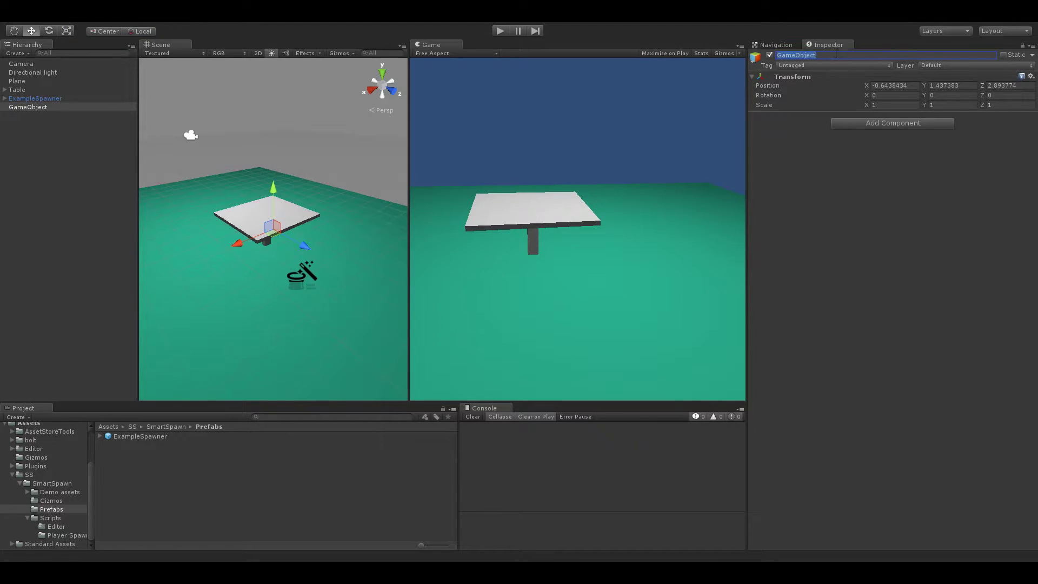
text(Influencer)
key(Return)
Attach a Smart Spawn Influence Map component to Influencer and open the Demo assets folder
click(861, 124)
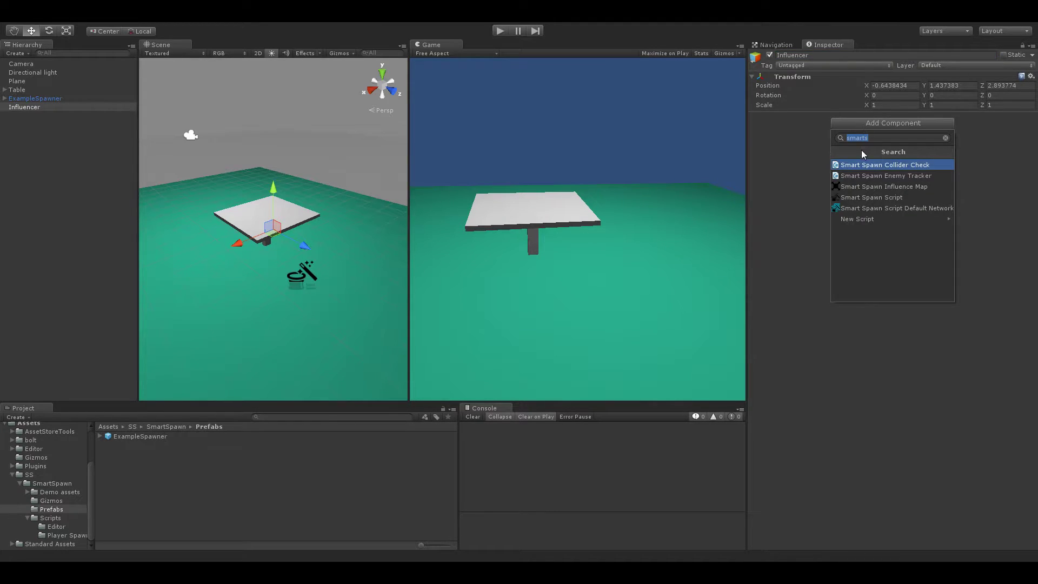
click(860, 184)
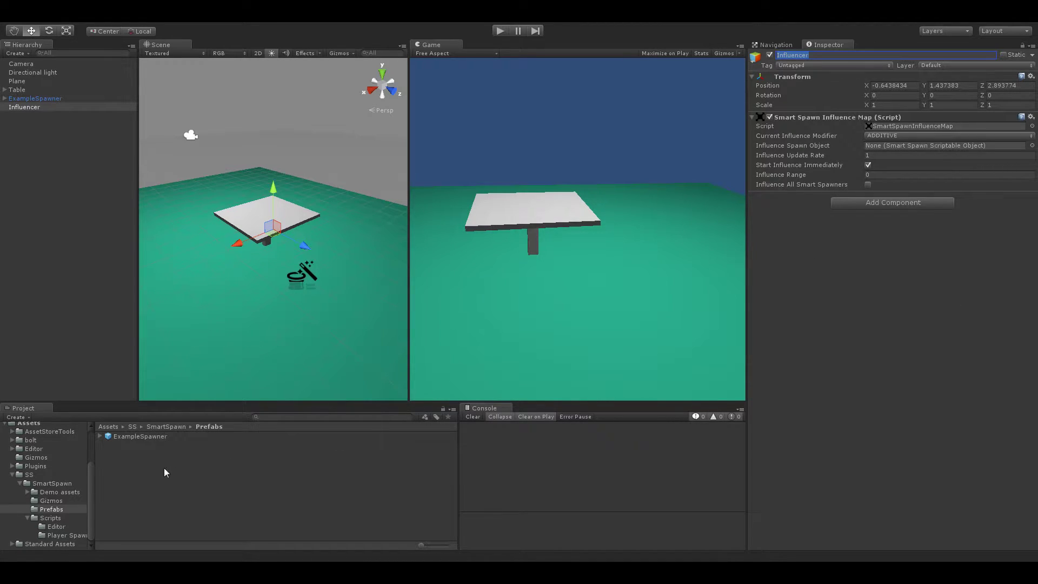
click(78, 492)
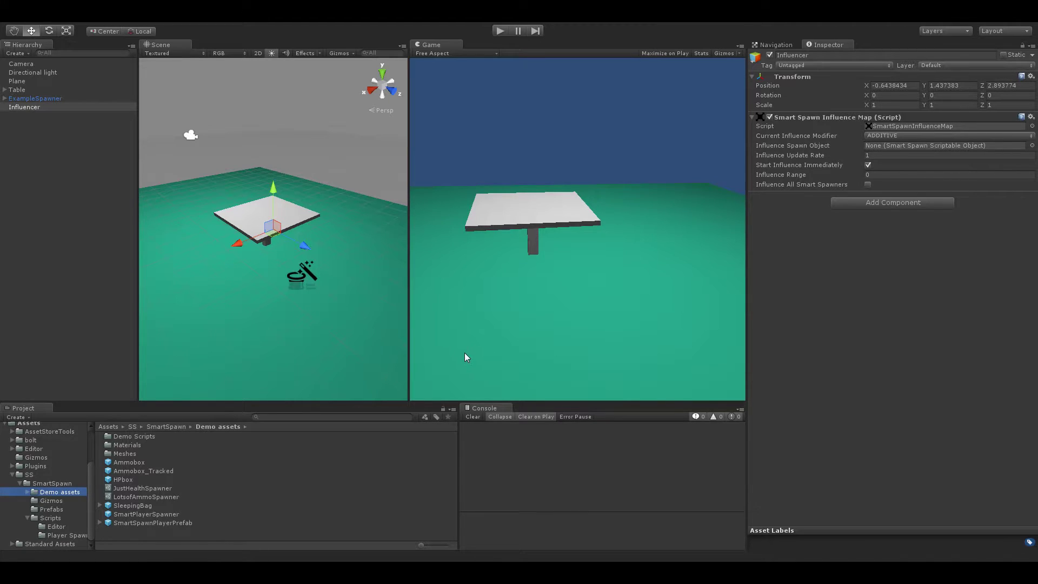
Lower JustHealthSpawner's HPbox spawn ratio from 45 to 42, then select ExampleSpawner to compare
click(160, 489)
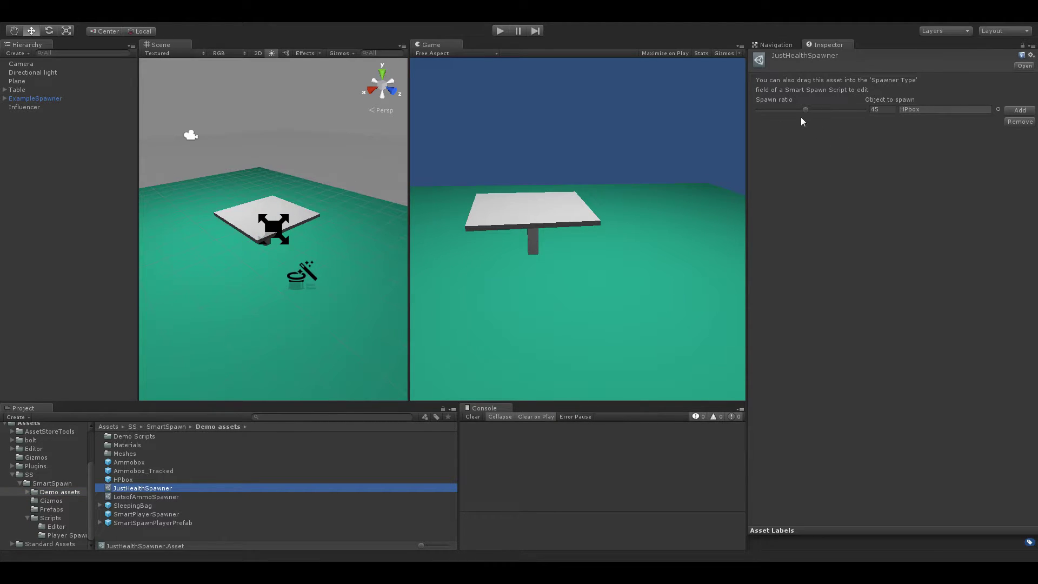
mouse_move(801, 117)
mouse_down()
mouse_move(778, 116)
mouse_move(801, 130)
mouse_up()
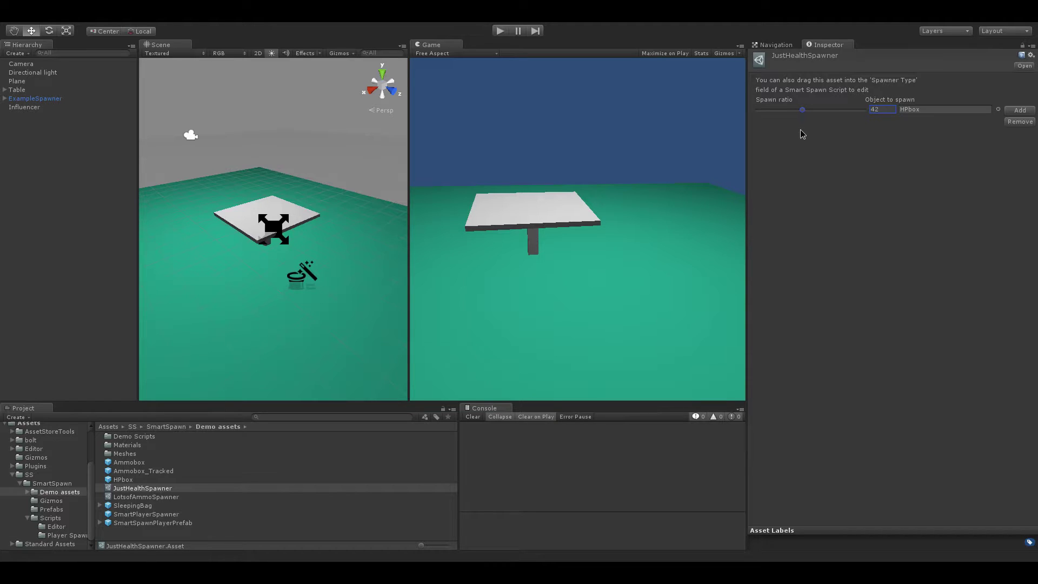
click(837, 188)
click(70, 100)
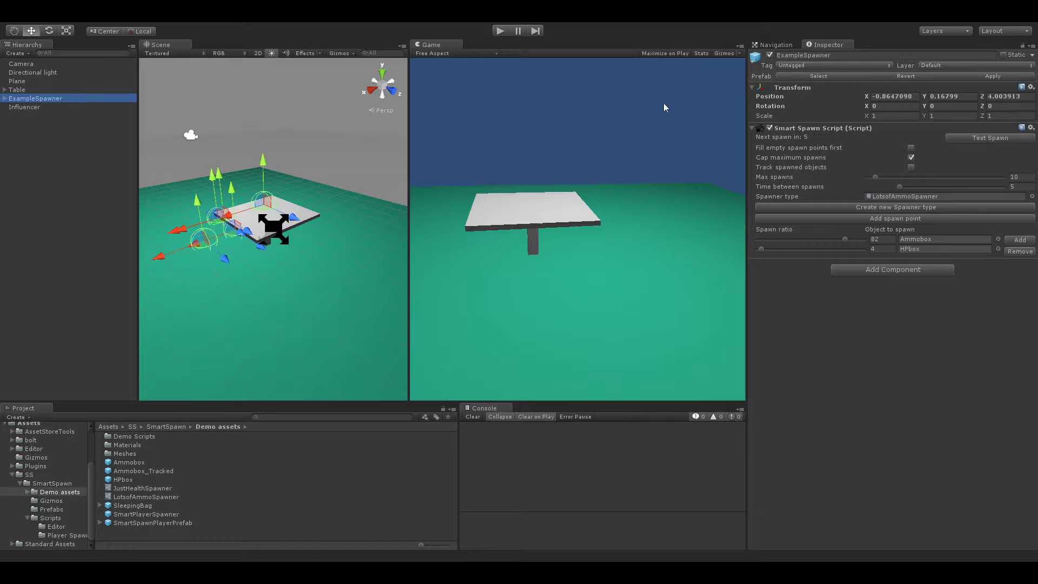
Raise Influencer on Y, set Influence Range to 6.61, and check for spawners within range
click(58, 132)
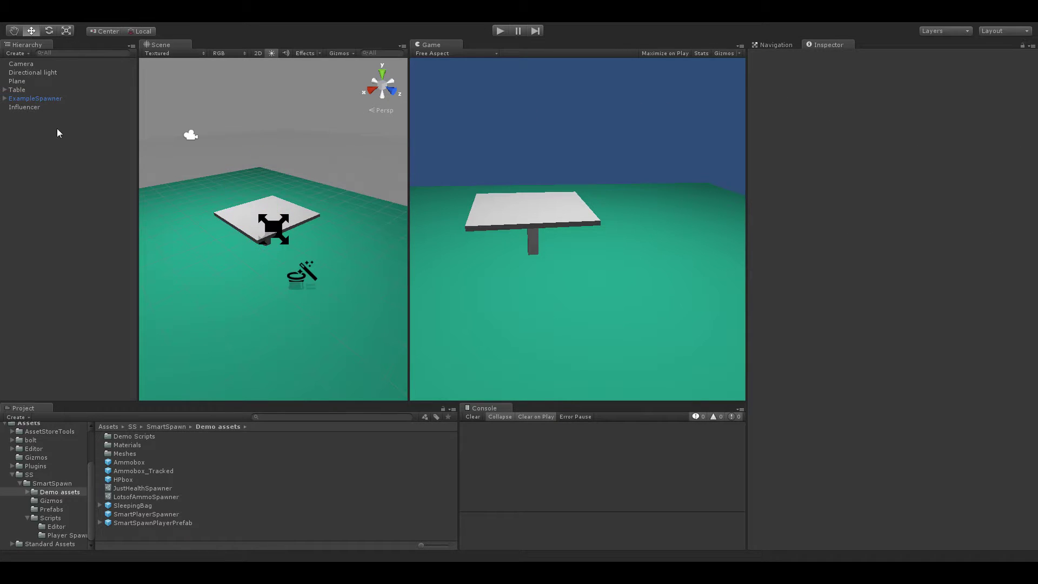
click(33, 108)
scroll(287, 270, down, 5)
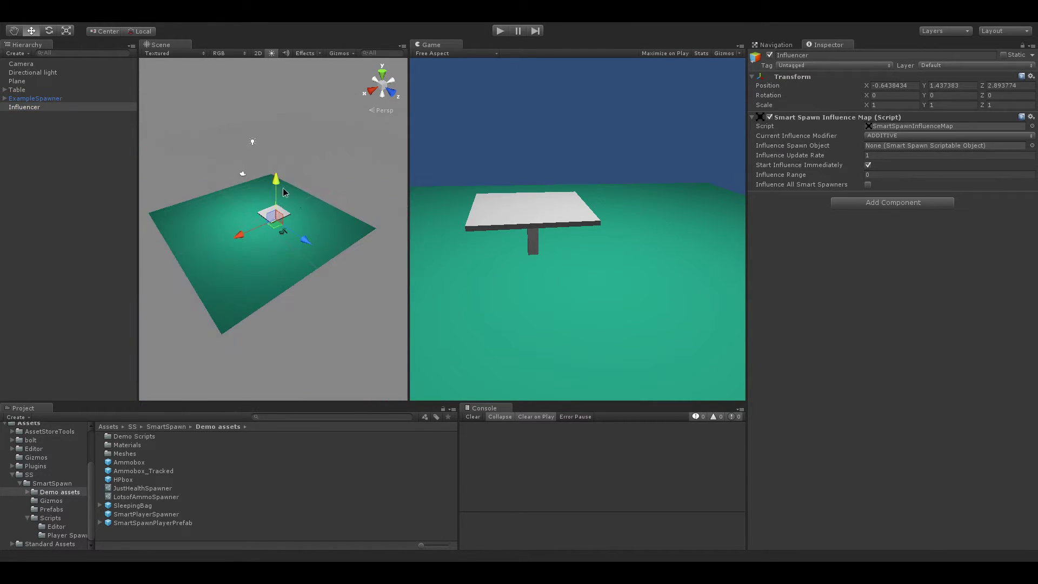
drag(283, 192, 283, 158)
drag(843, 180, 991, 184)
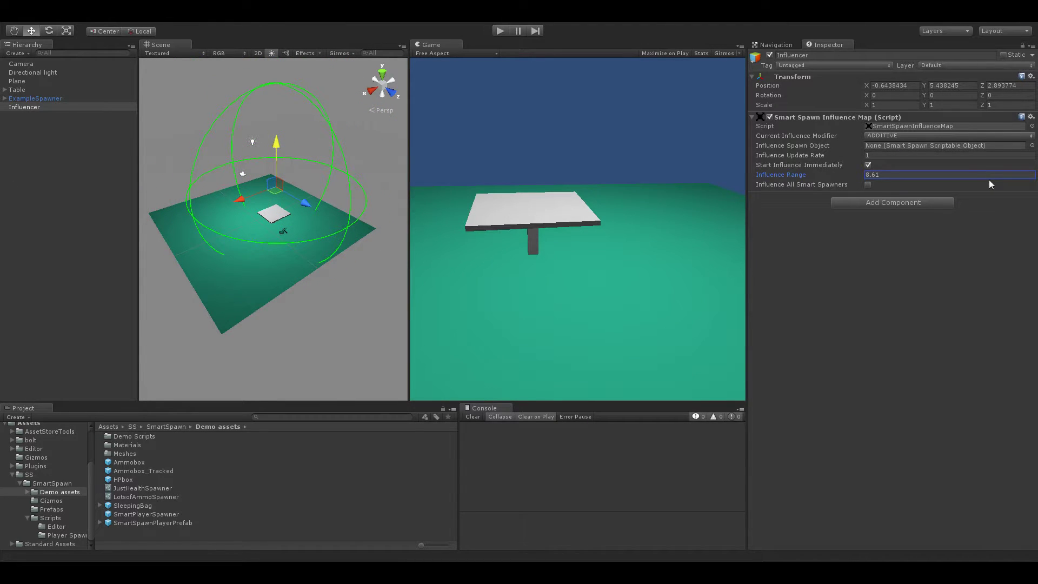
right_click(824, 118)
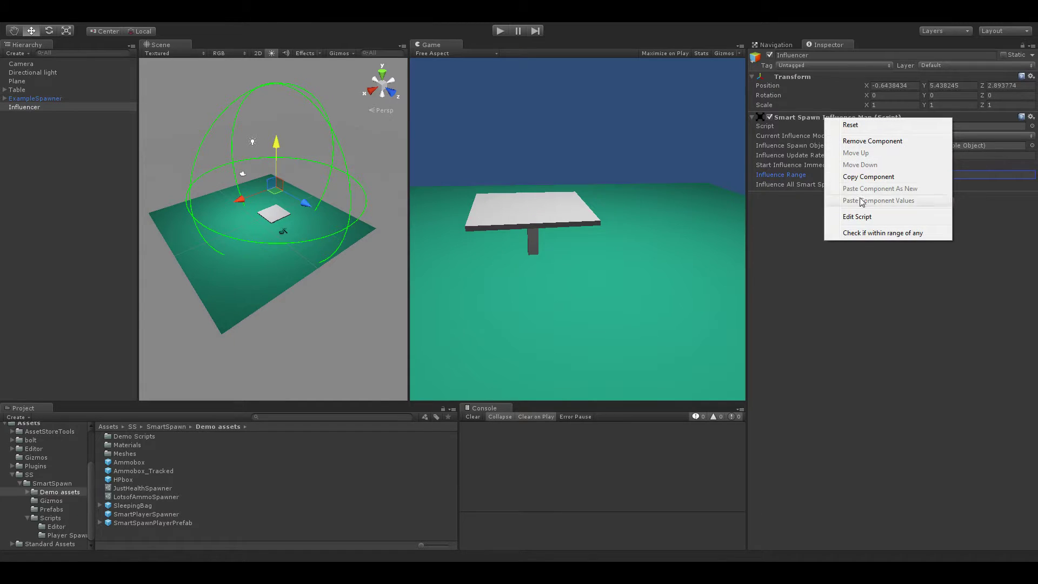
click(873, 232)
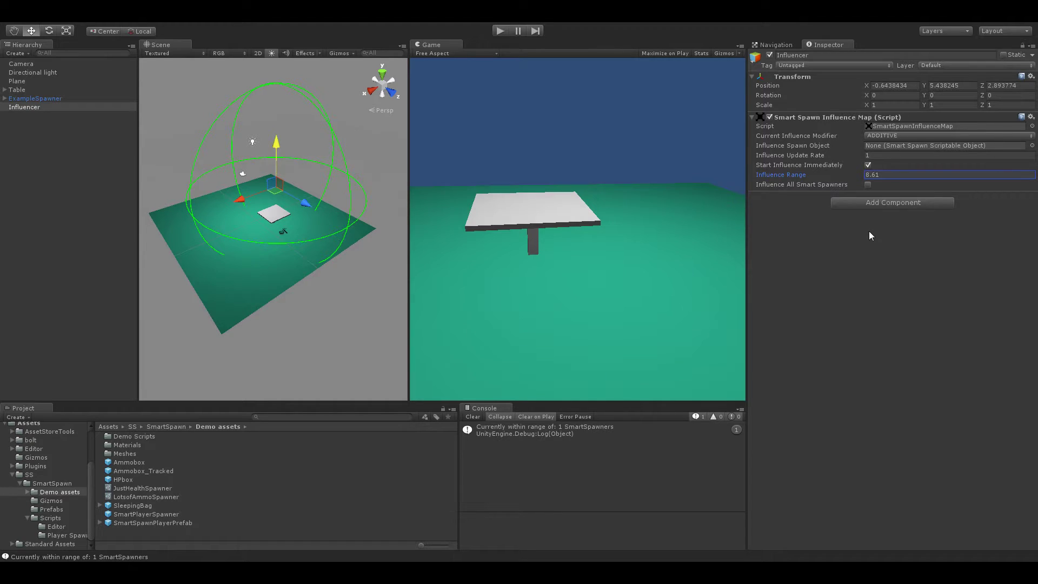
Move Influencer along X to 12.56846 and recheck, confirming 0 SmartSpawners in range
right_click(809, 117)
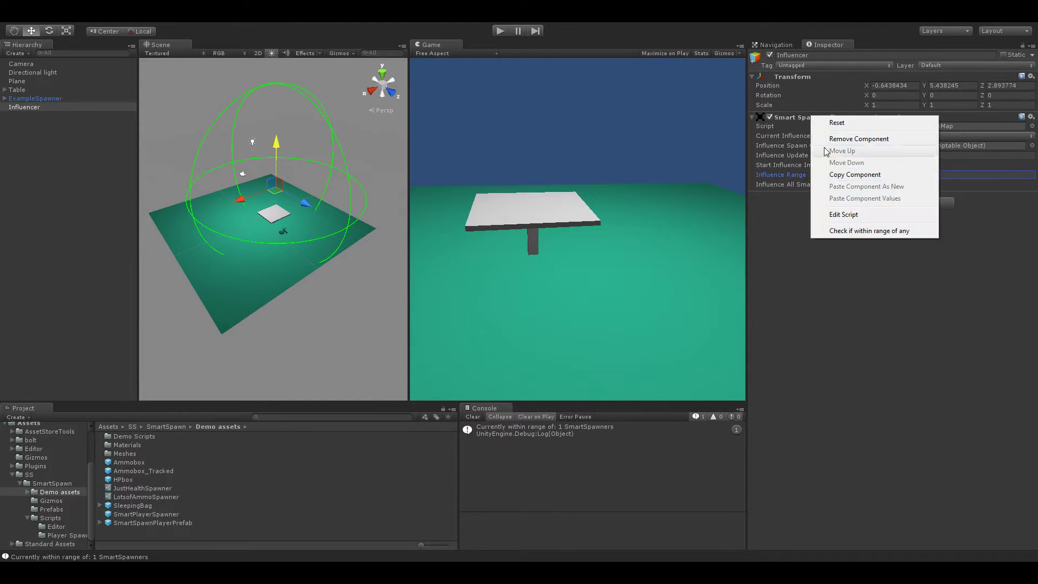
click(846, 232)
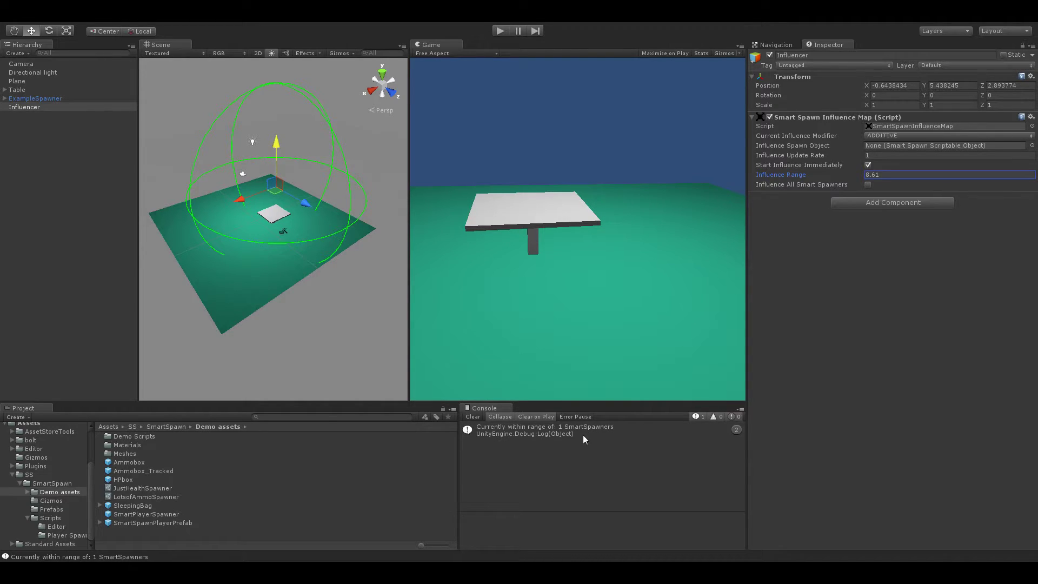
drag(243, 200, 152, 276)
right_click(821, 119)
click(852, 234)
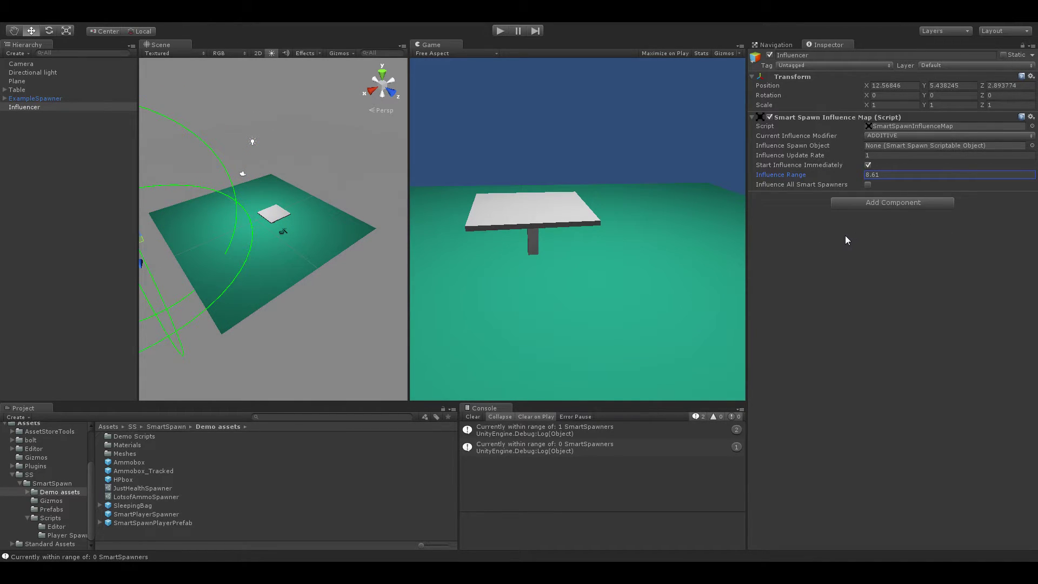
alt+drag(345, 222, 277, 242)
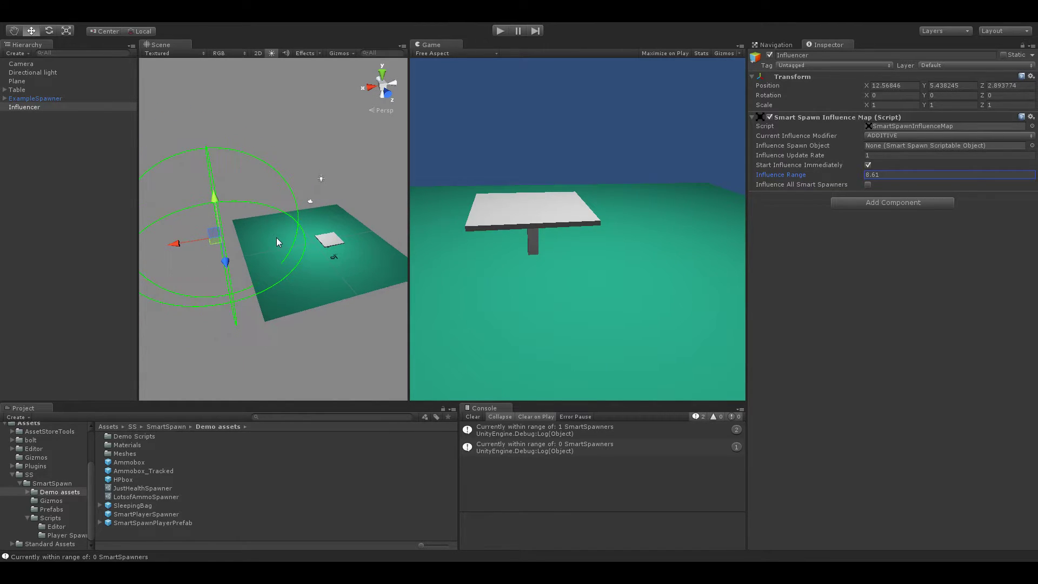
Open the Current Influence Modifier dropdown to list ADDITIVE, OVERRIDE, SINGLE_INFLUENCE and NONE
click(902, 137)
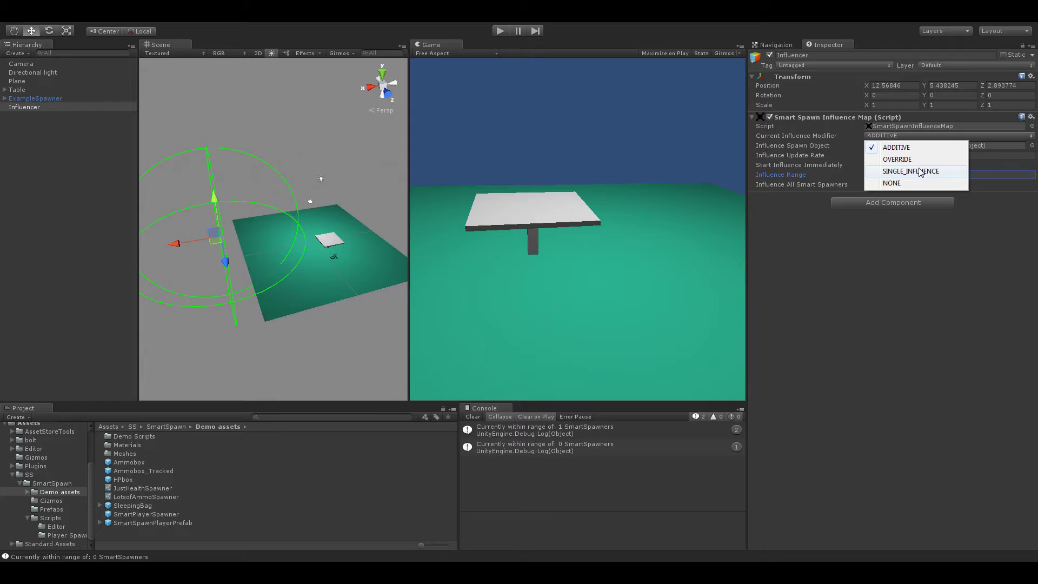
Set the modifier to OVERRIDE, assign JustHealthSpawner as Influence Spawn Object, and clear the Console
click(913, 159)
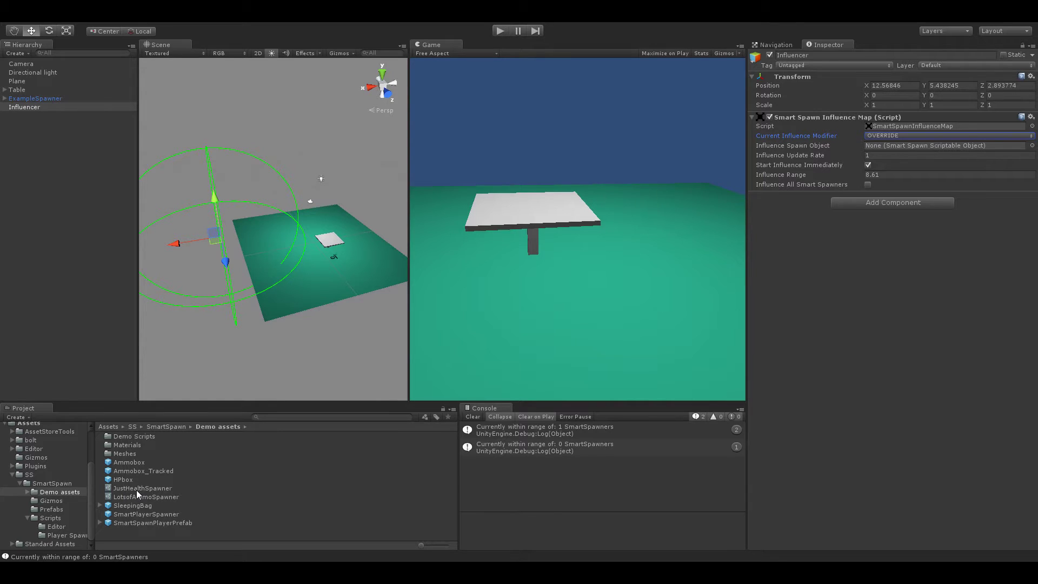
drag(137, 492, 882, 146)
click(473, 416)
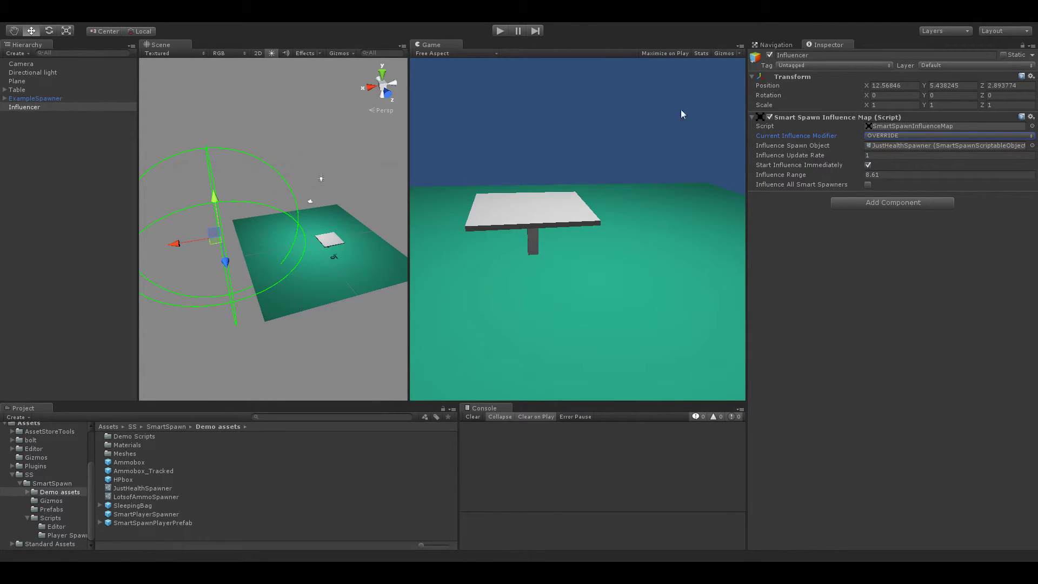
Add a second Inspector panel from the Game tab's Add Tab menu
click(740, 48)
mouse_move(779, 85)
click(840, 109)
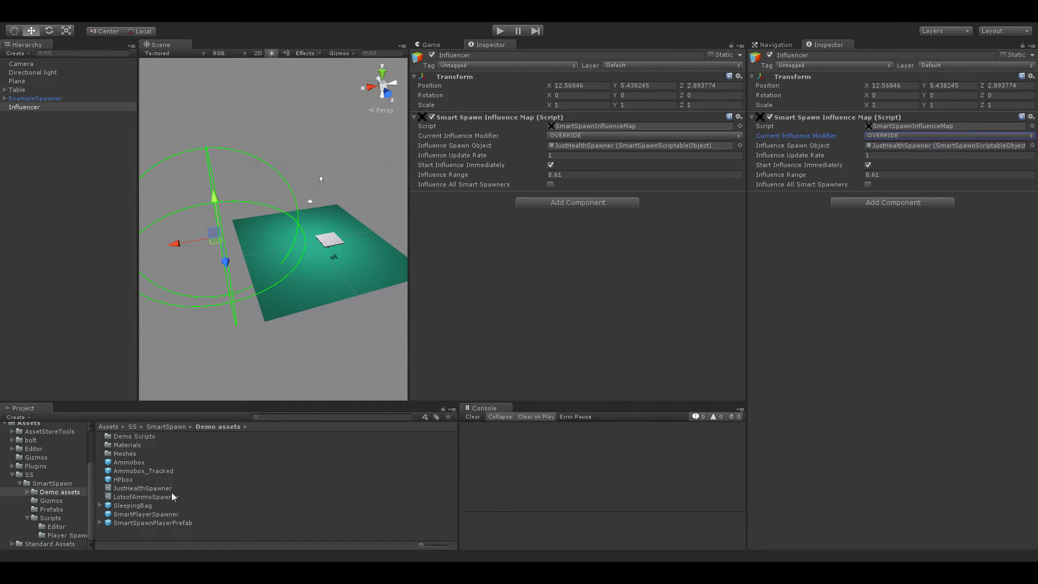
Dock ExampleSpawner's settings (Ammobox 82, HPbox 4) beside the Game view and enter play mode
click(154, 488)
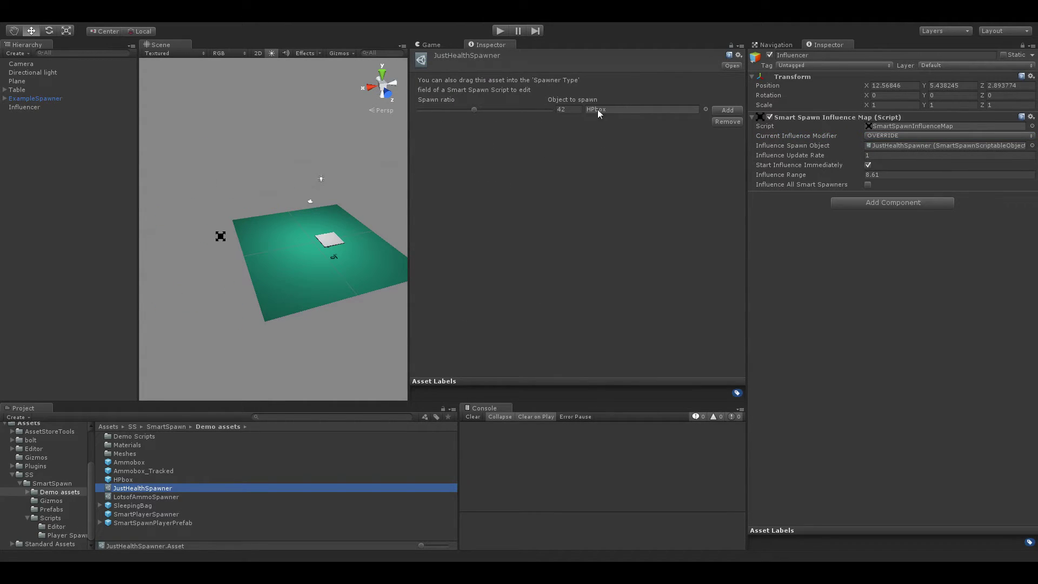
click(54, 99)
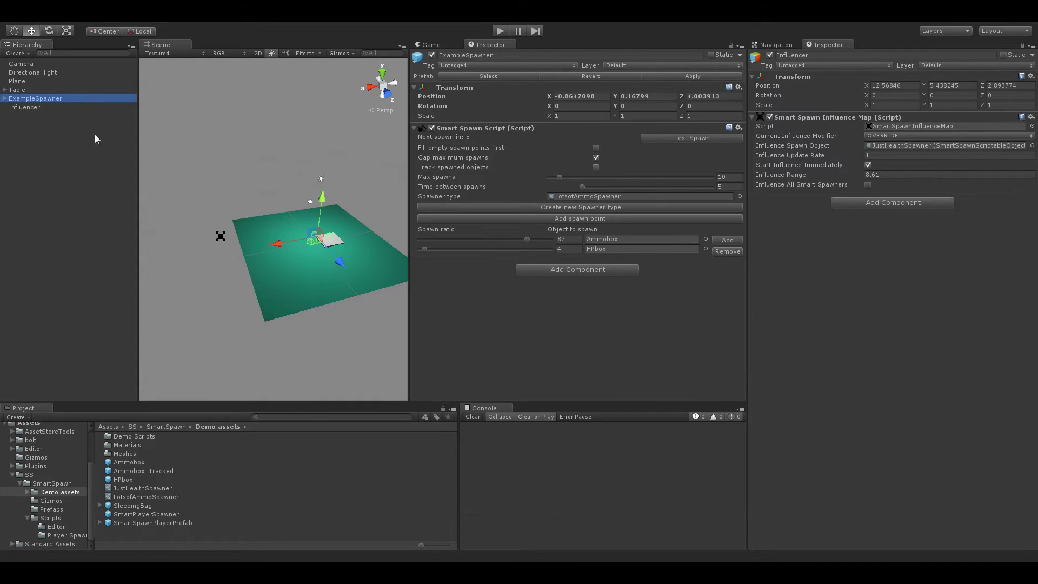
drag(477, 48, 507, 174)
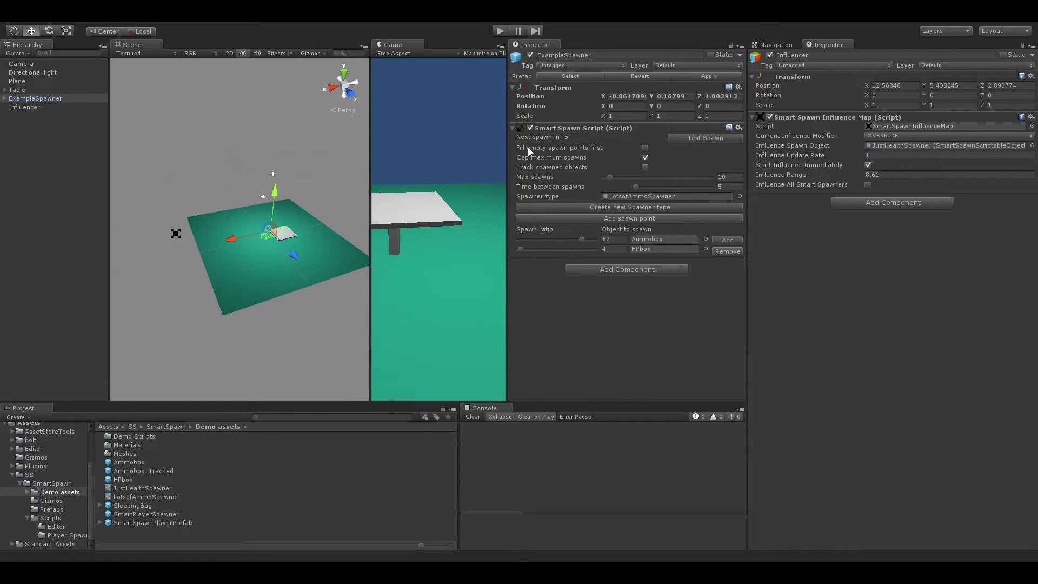
click(504, 32)
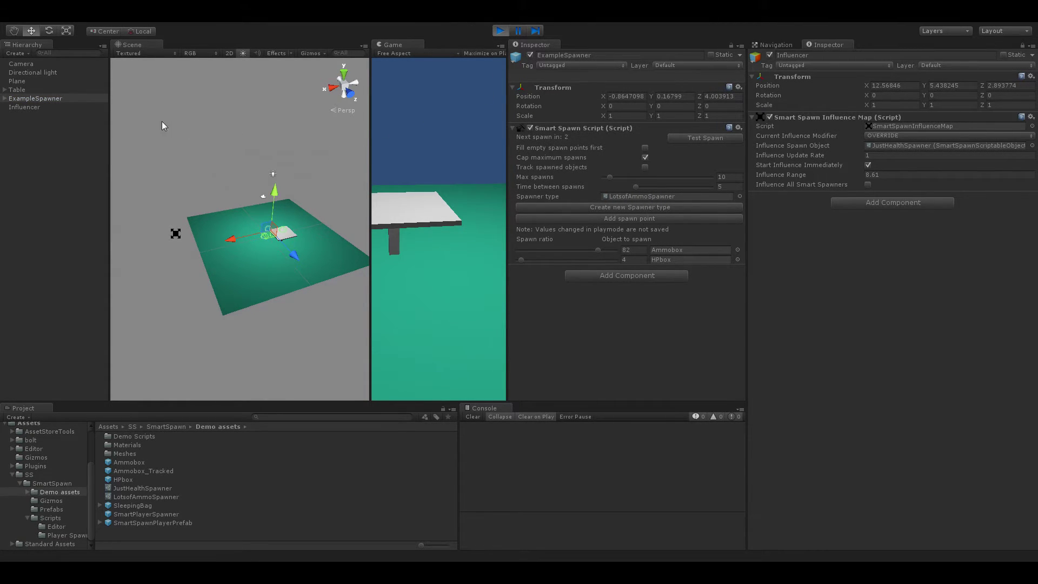
Move Influencer along X over the spawner to spawn an HPbox, then back out to X 13.23
click(29, 106)
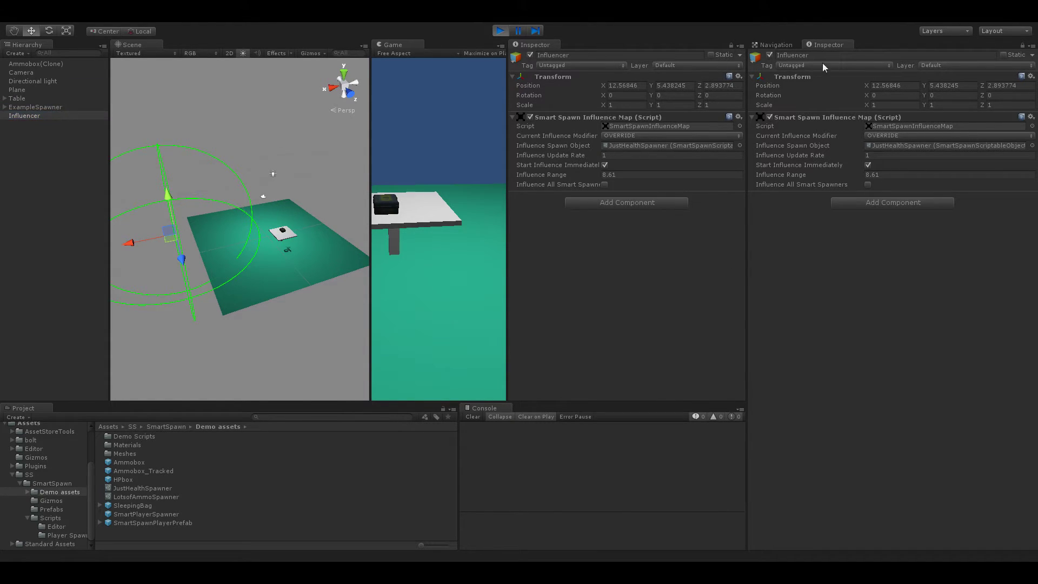
click(47, 107)
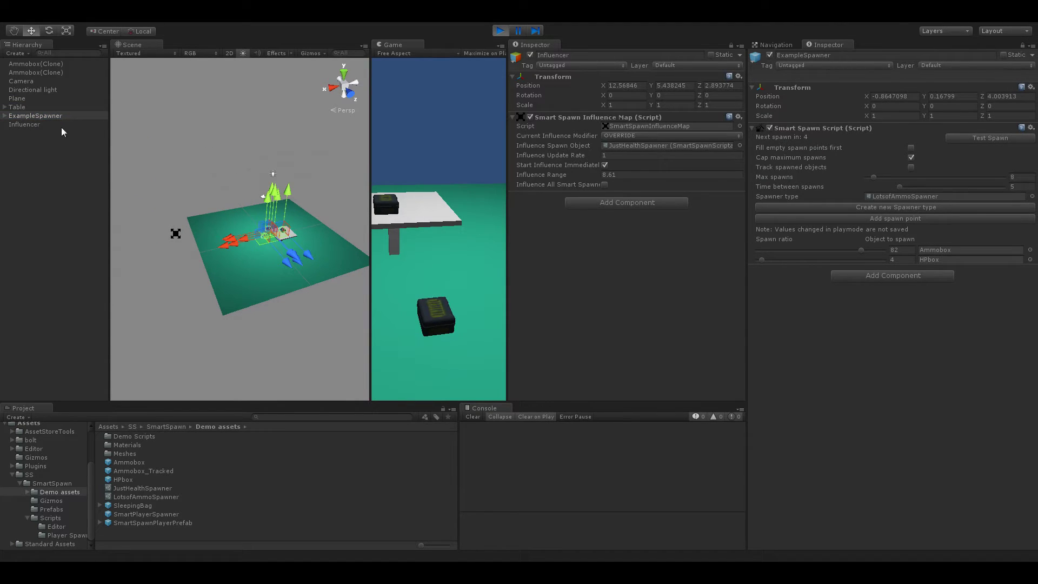
click(51, 124)
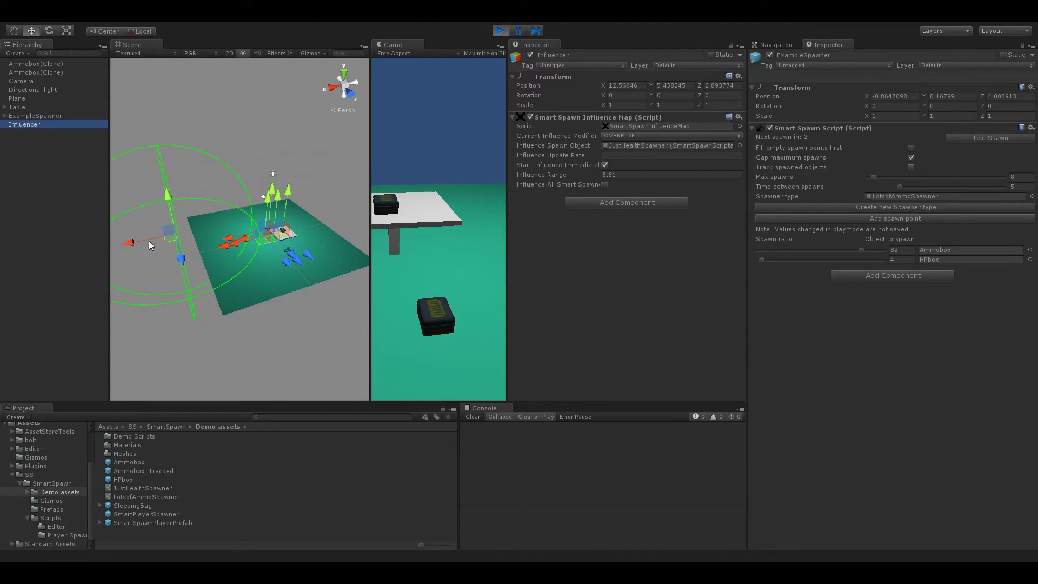
drag(135, 247, 245, 249)
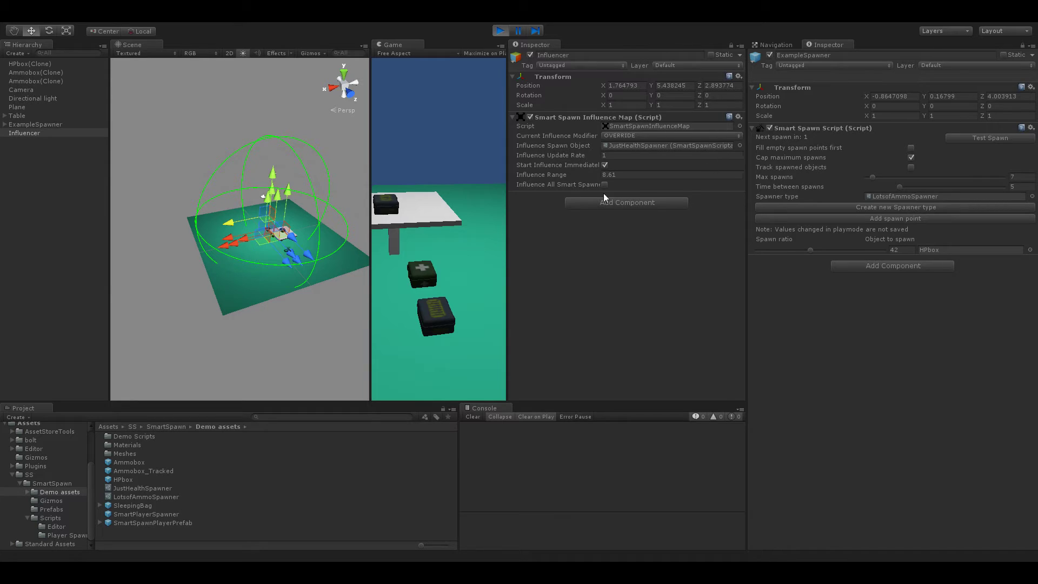
drag(228, 224, 147, 260)
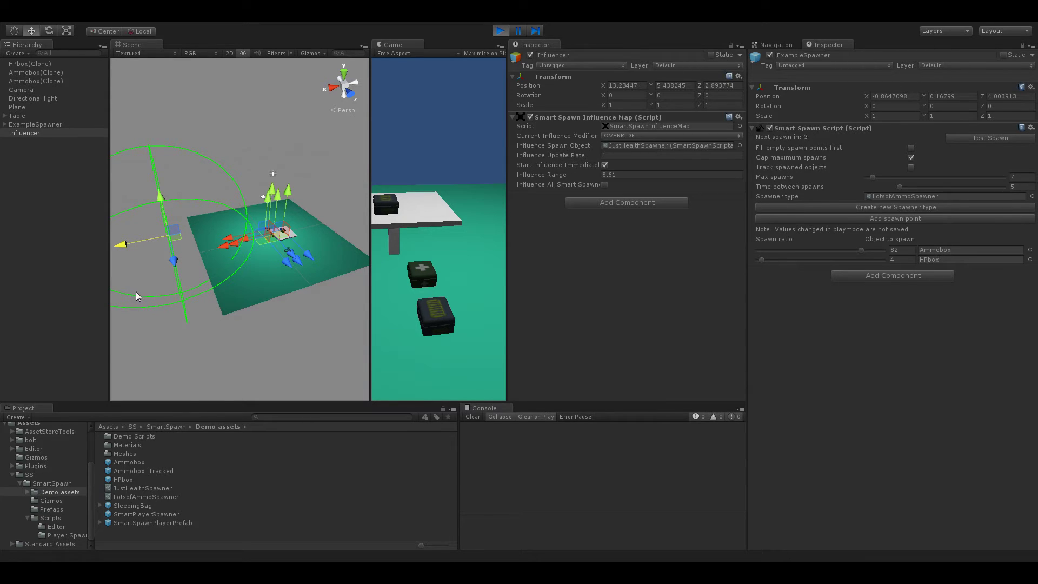
Switch the modifier to ADDITIVE and enable Influence All Smart Spawners, watching HPbox chance reach 1600
click(639, 137)
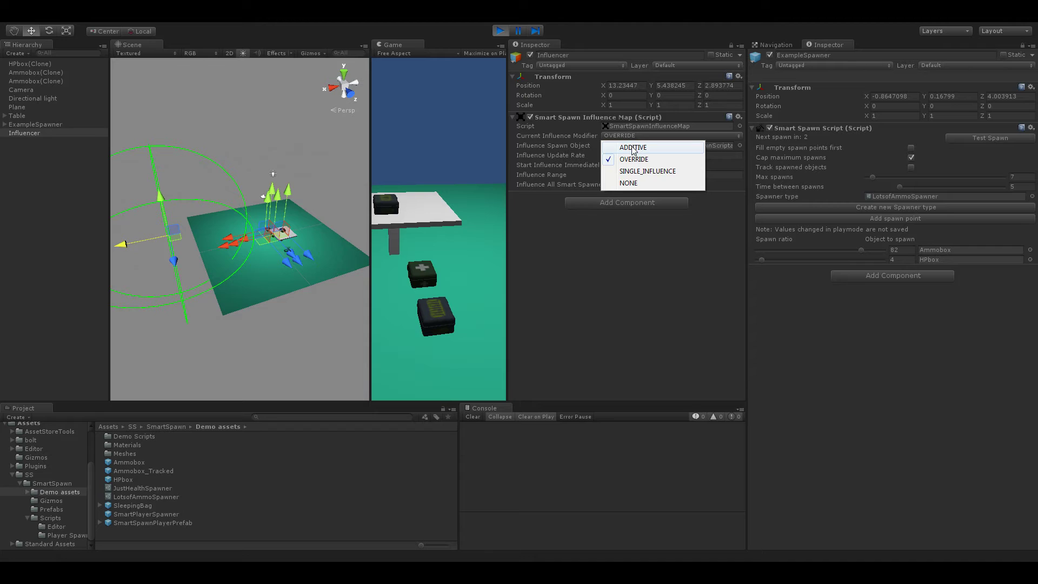
click(634, 147)
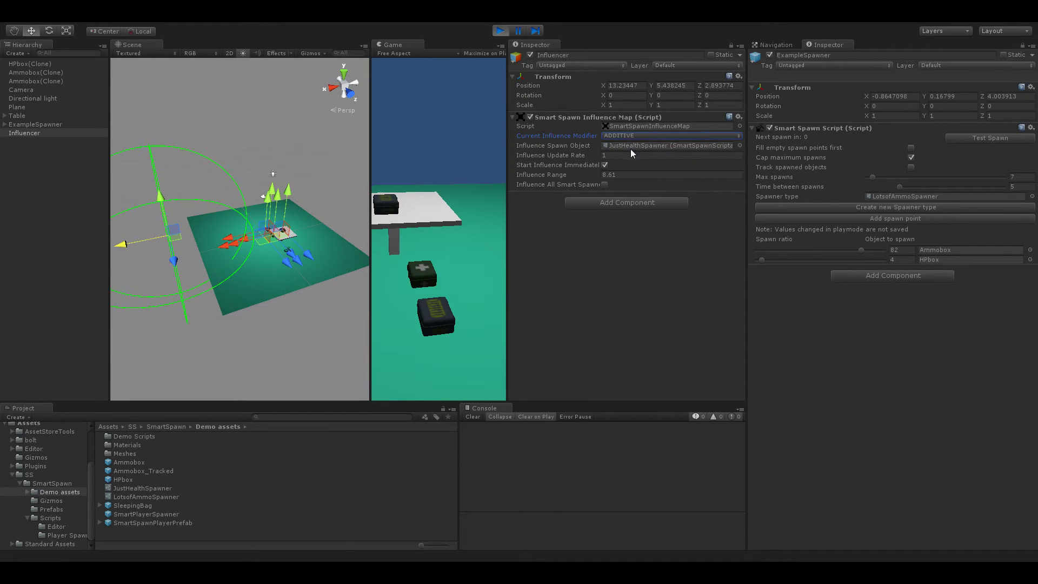
click(604, 185)
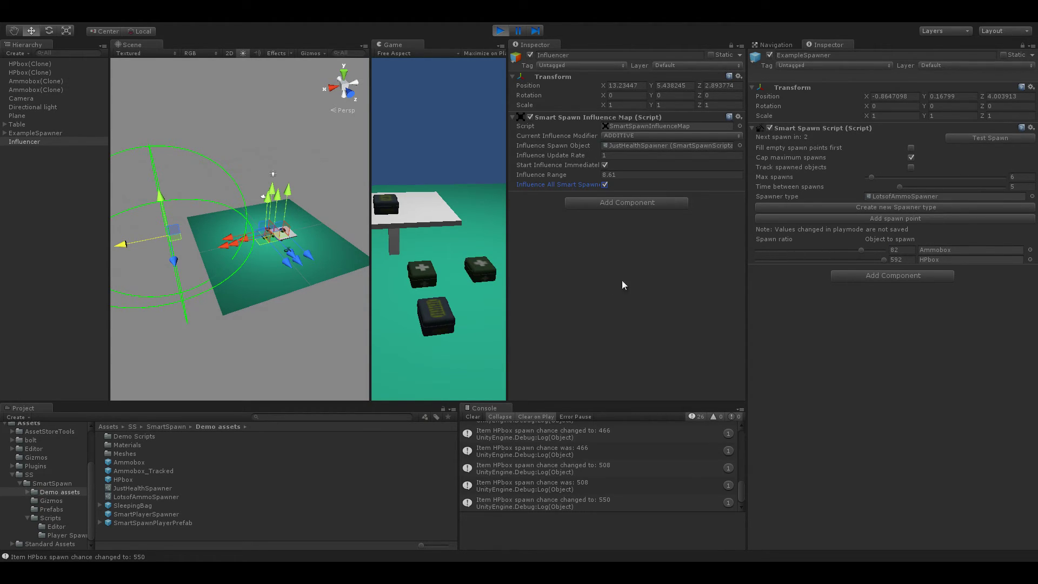
alt+drag(301, 318, 335, 312)
scroll(333, 314, up, 2)
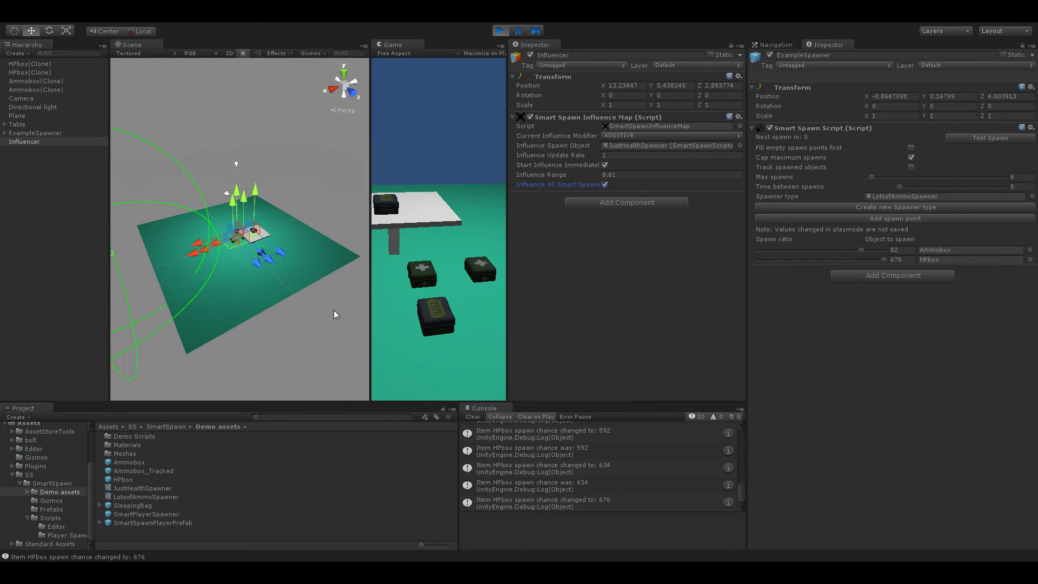
scroll(333, 310, up, 1)
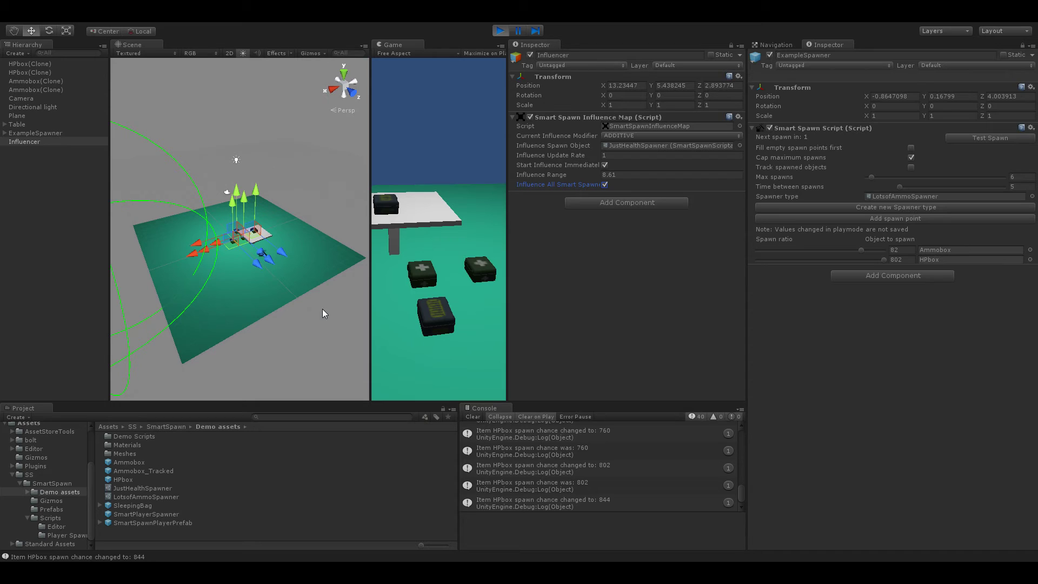
scroll(322, 314, down, 5)
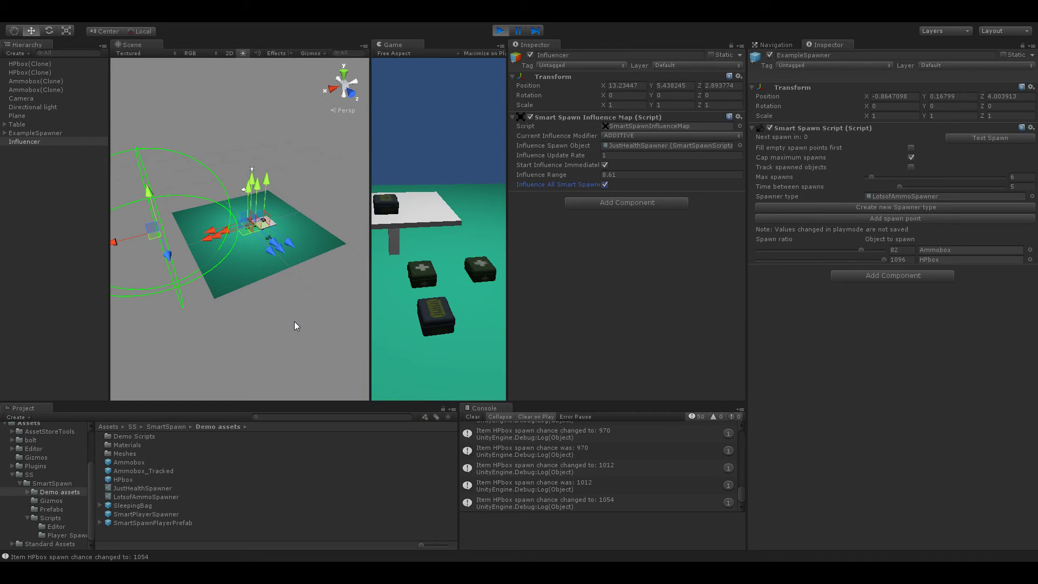
scroll(293, 322, up, 2)
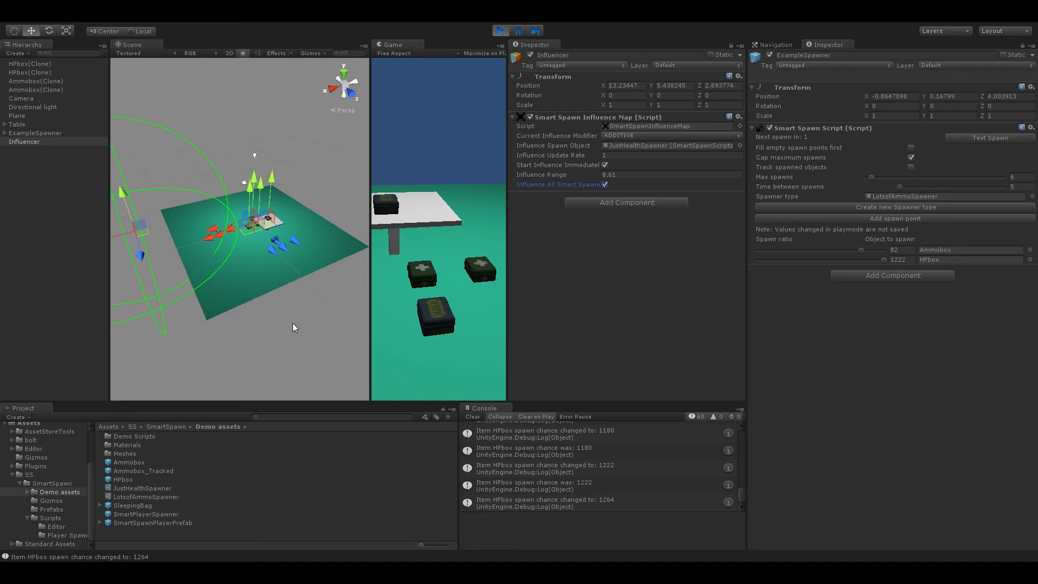
alt+drag(293, 327, 282, 328)
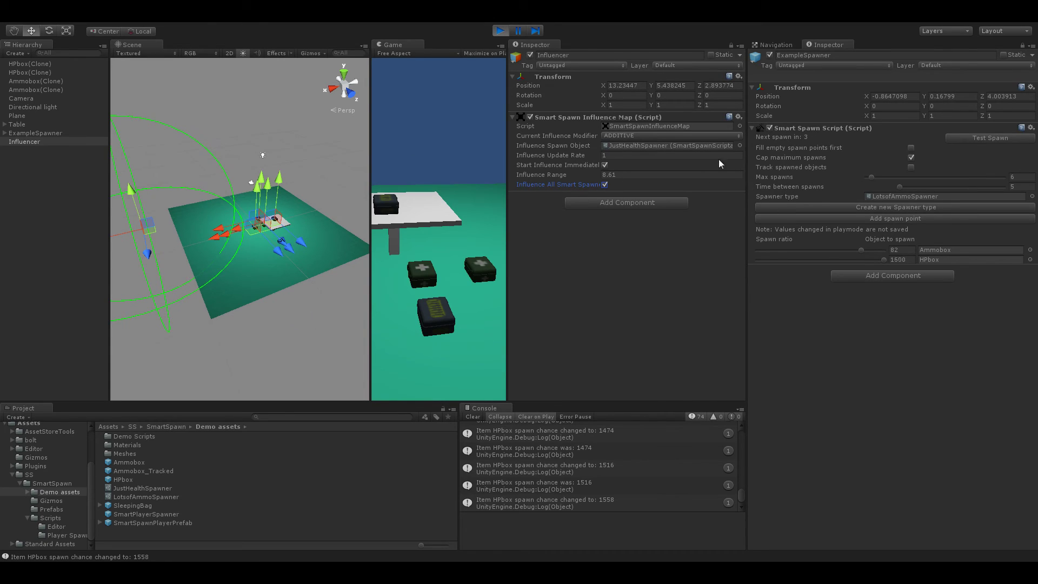
Stop play mode and set ExampleSpawner's Time between spawns to 10.05
click(500, 32)
click(900, 187)
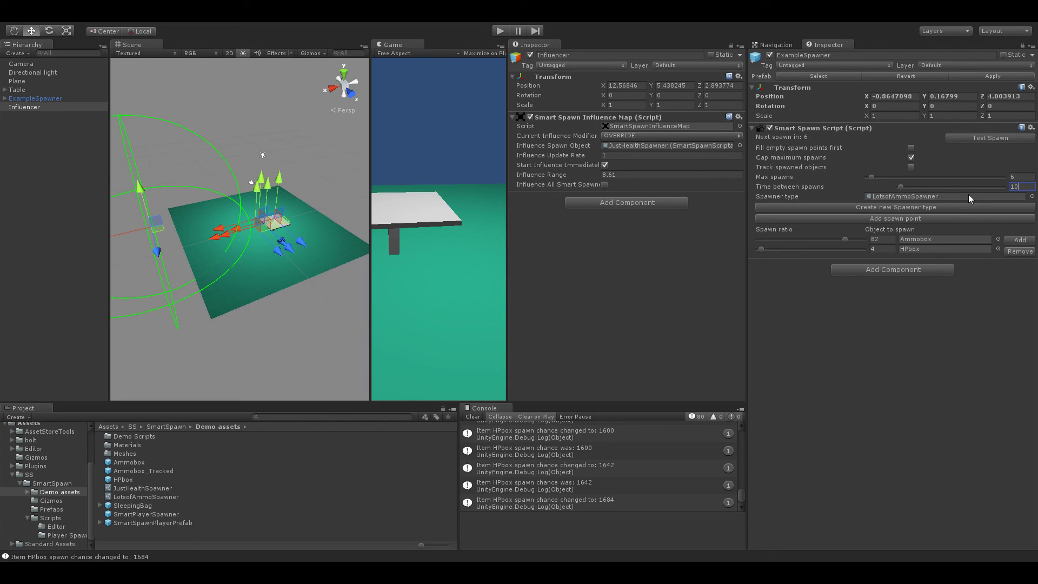
text(.05)
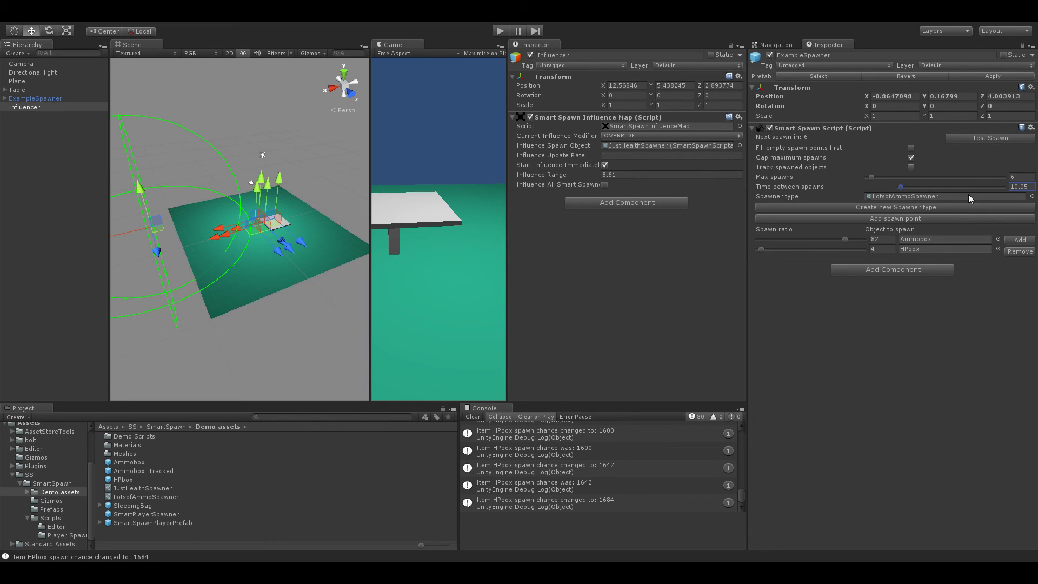